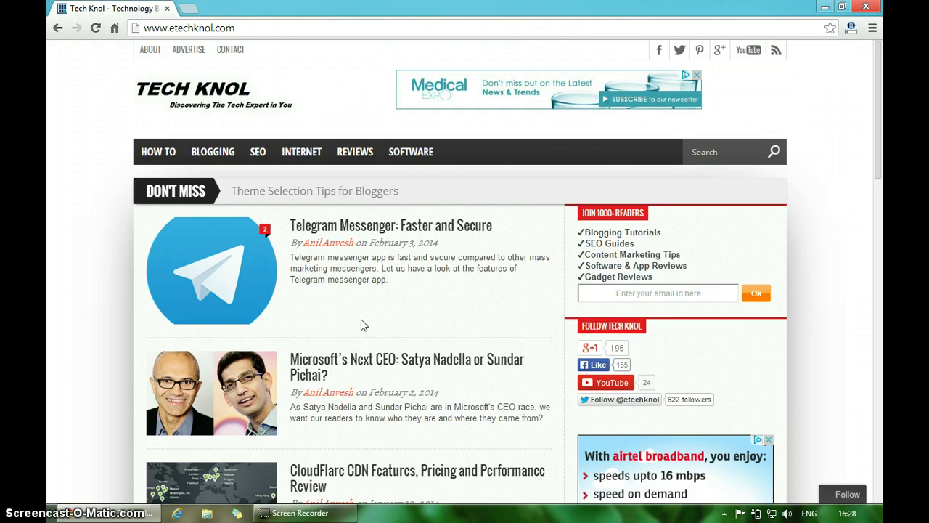
Go to the Blogger site by typing 'blog' in a new browser tab
click(190, 10)
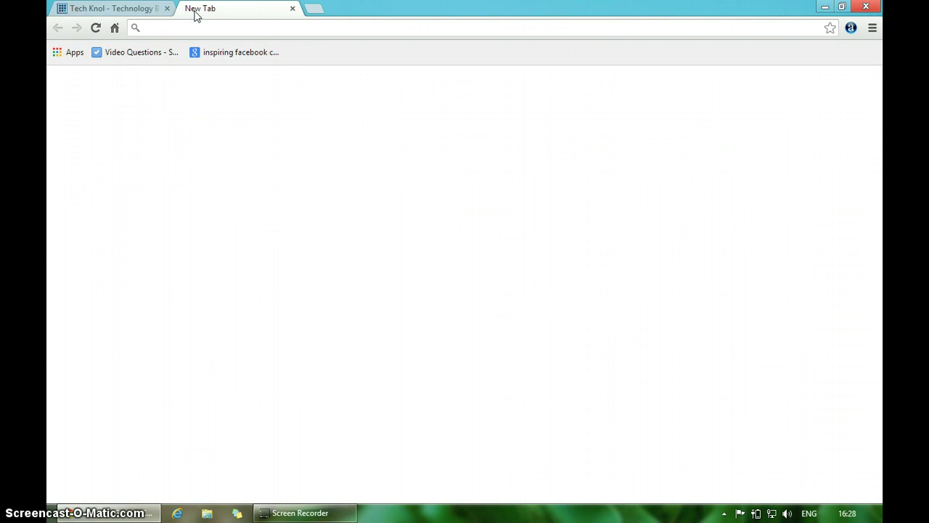
text(blog)
key(Return)
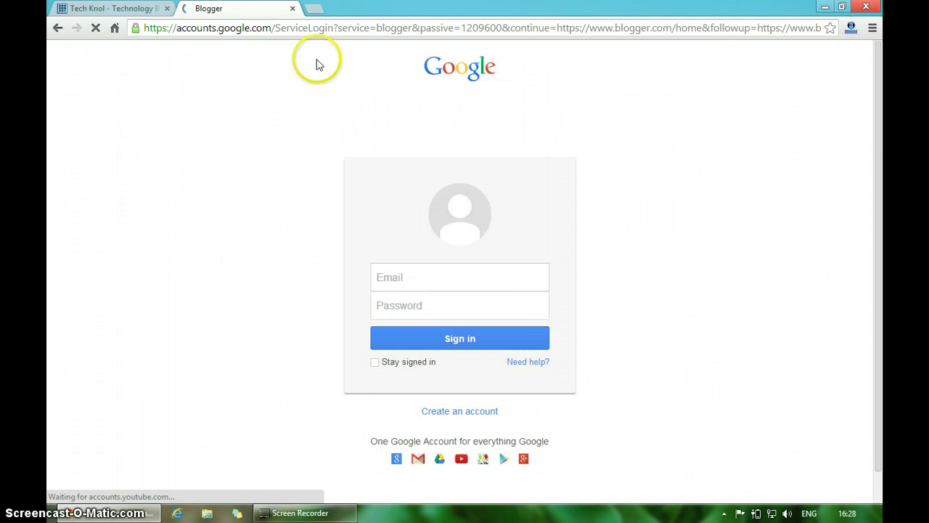
Sign in with the suggested Google account name and the account password
text(a)
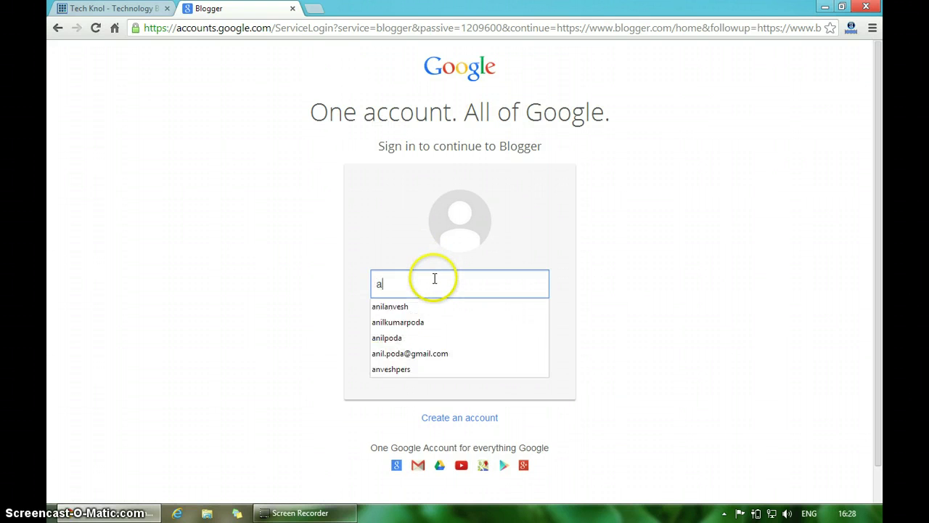
key(Down)
key(Return)
key(Tab)
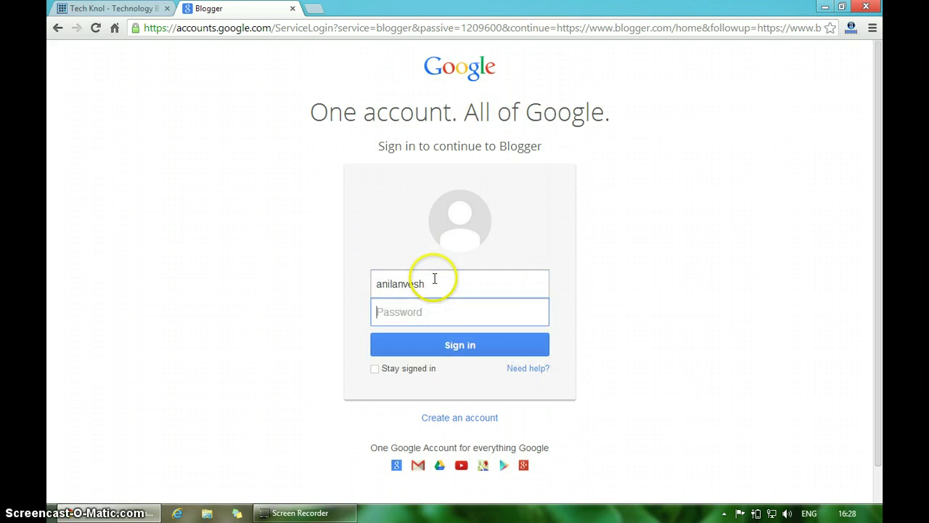
text(a*******)
key(Return)
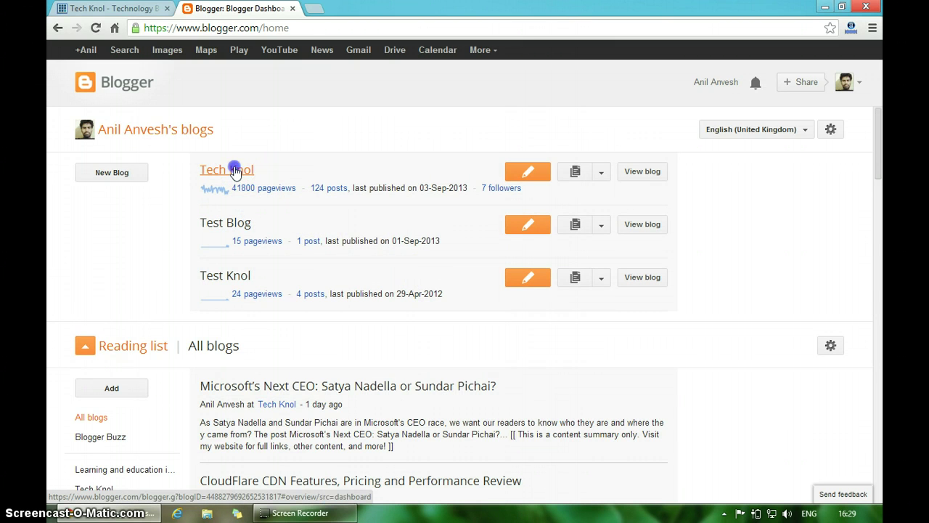
Open the Tech Knol blog from the dashboard and go to its Template page
click(236, 171)
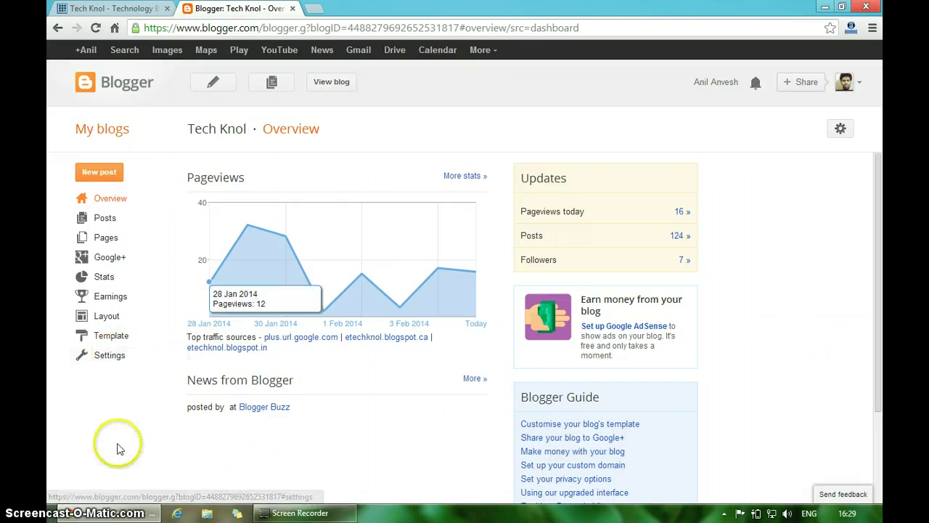
click(150, 341)
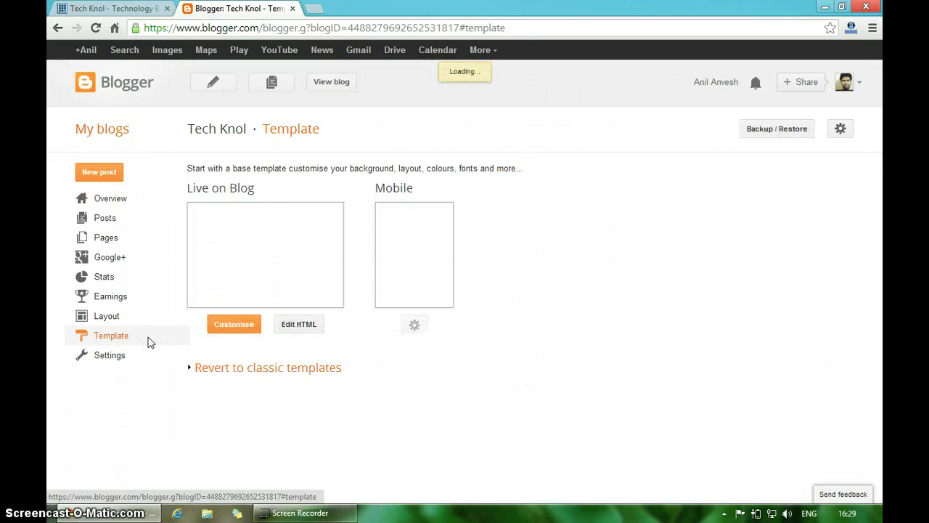
click(161, 339)
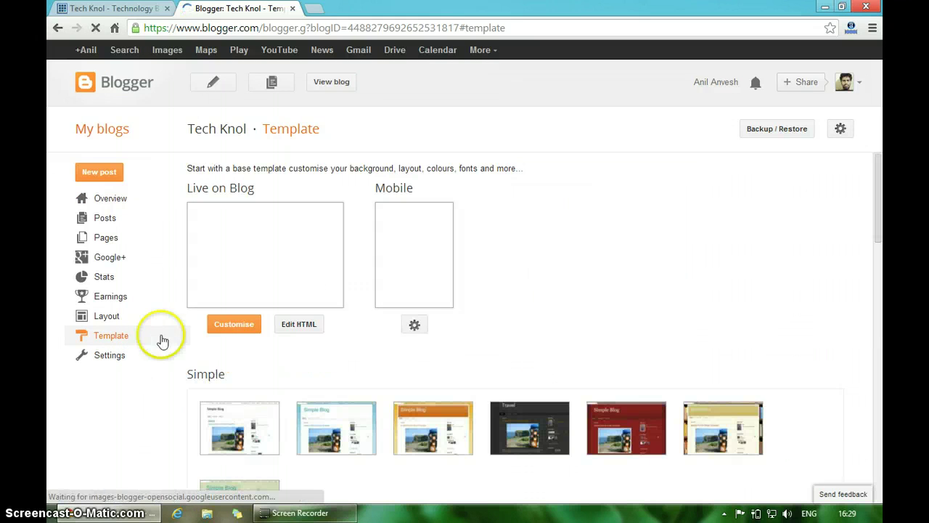
click(312, 327)
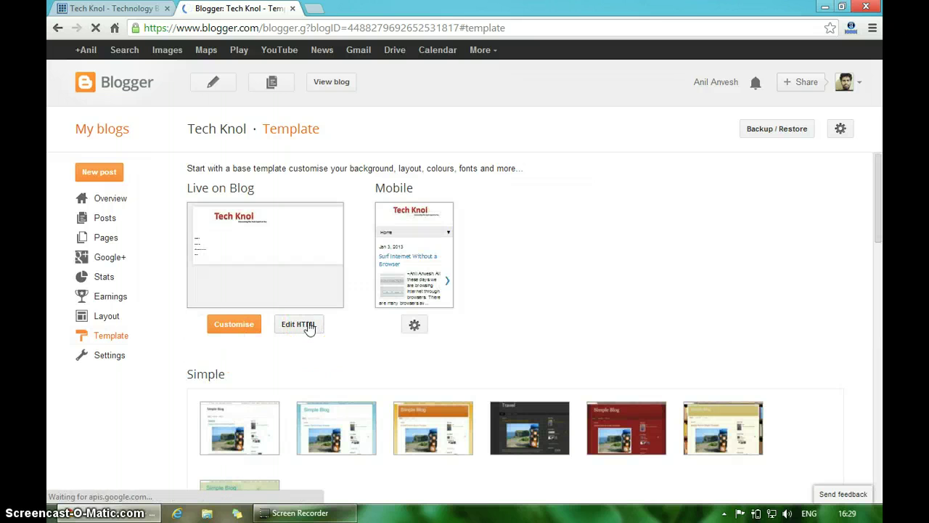
Open Edit HTML and use Jump to widget to reach the Blog1 'Blog Posts' code
click(309, 327)
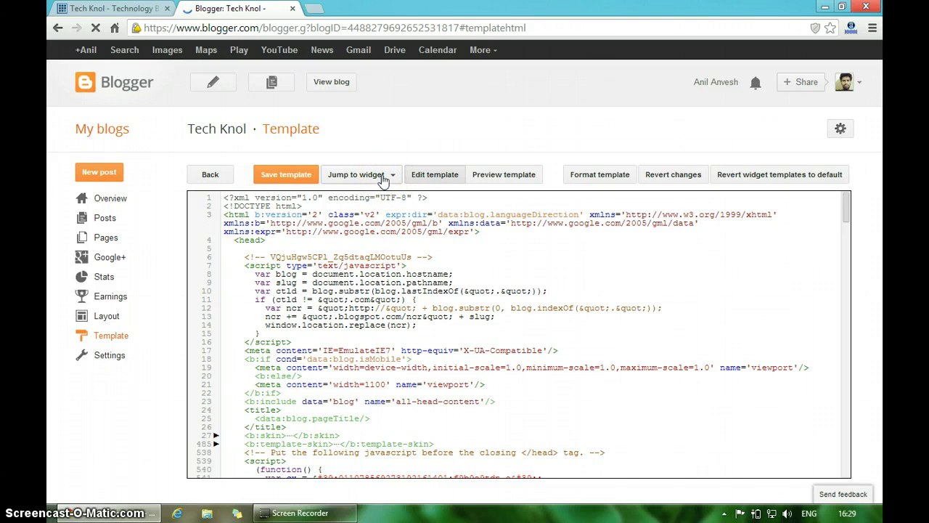
click(384, 176)
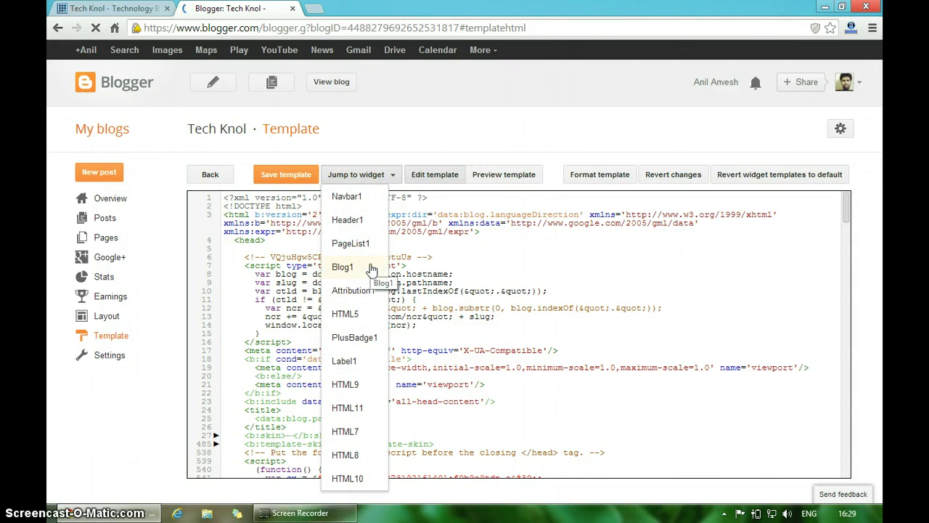
click(371, 269)
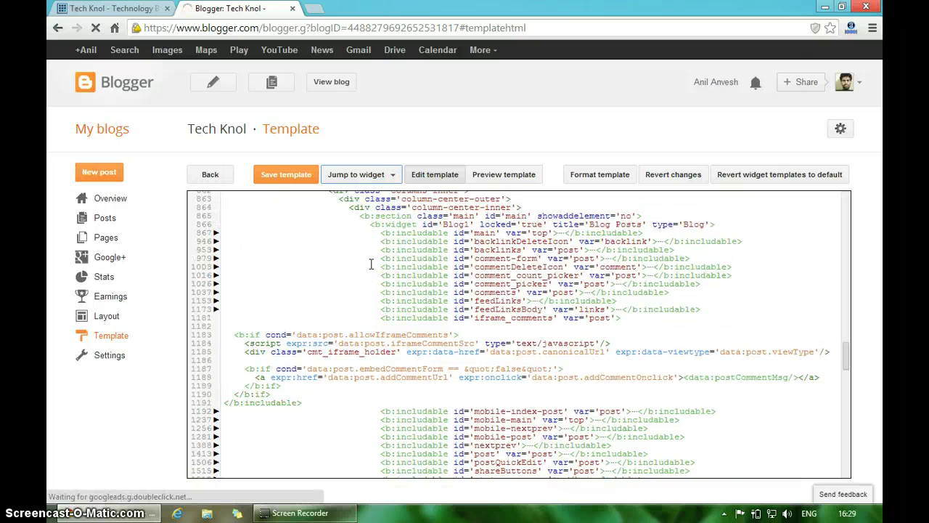
click(373, 265)
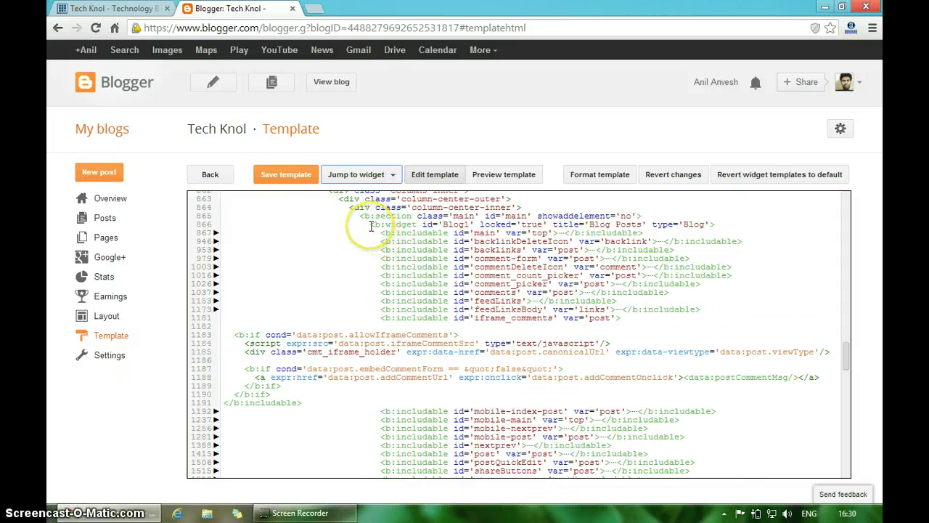
Copy the Blog1 widget tag into Notepad and change its id to Blog2
drag(370, 226, 723, 225)
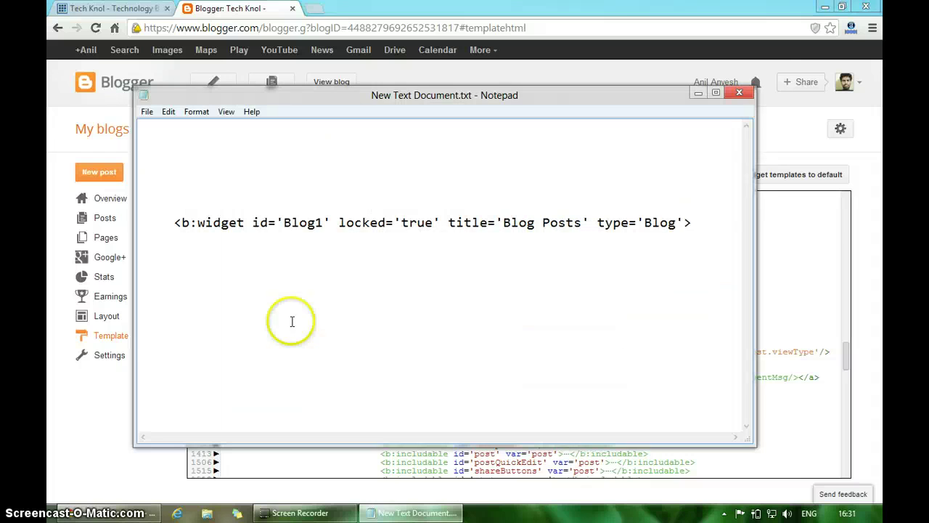
click(390, 225)
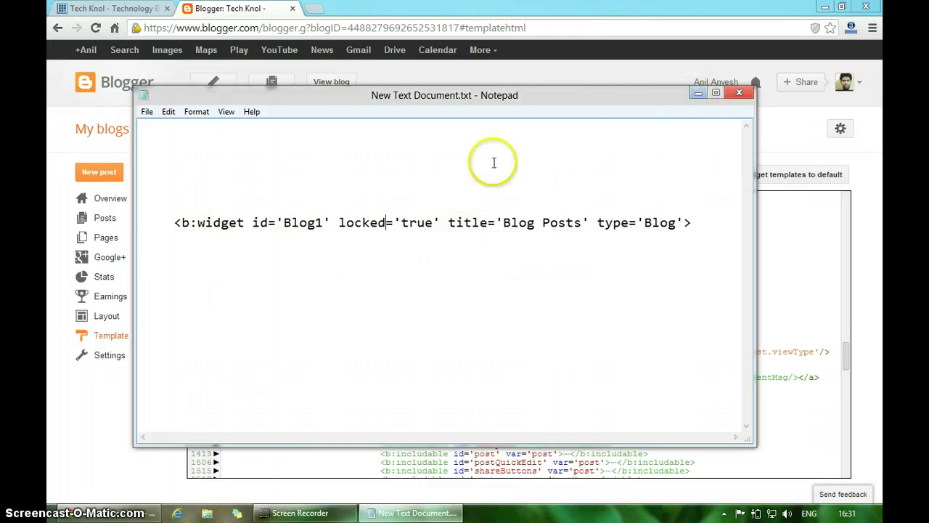
click(322, 224)
key(BackSpace)
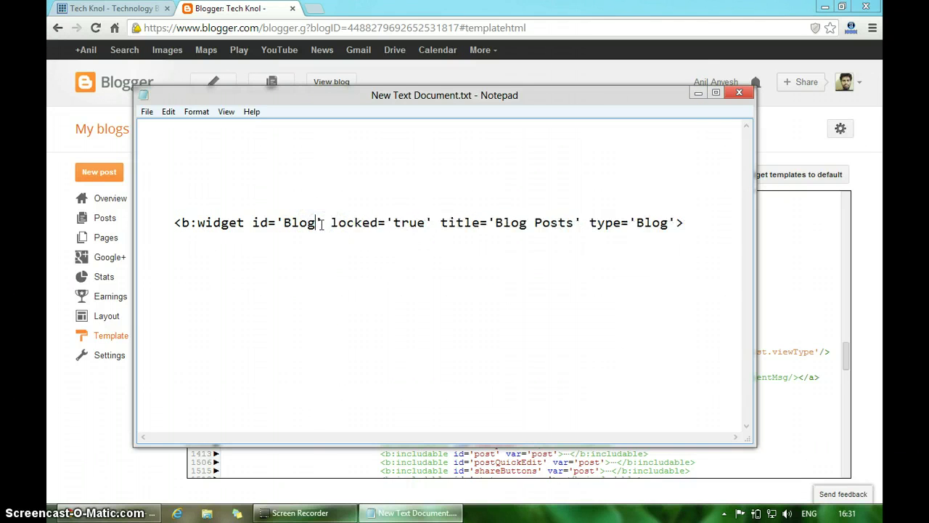
text(2)
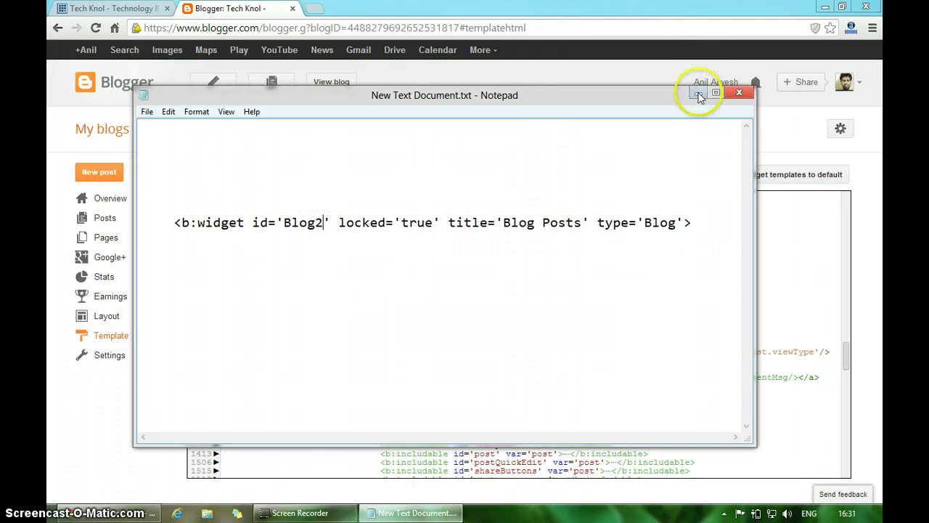
click(698, 94)
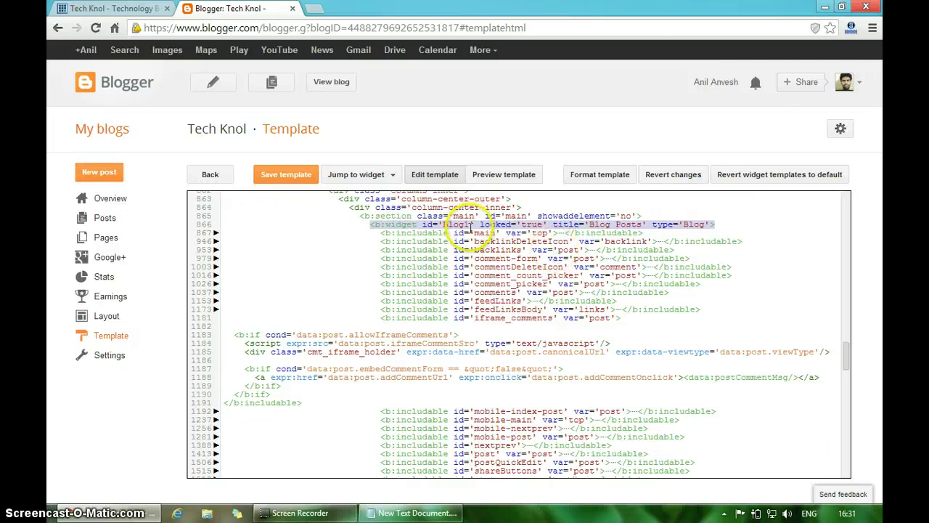
Change id='Blog1' to 'Blog2' on line 866 and save the template
click(469, 226)
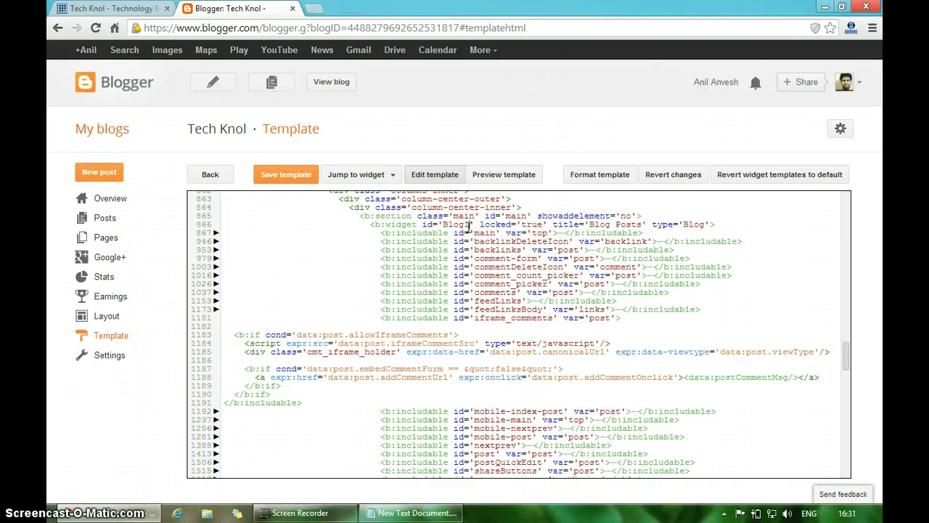
key(BackSpace)
text(2)
click(294, 176)
Tick Blog2 in the revert dialog and revert just that widget to its default template
click(769, 183)
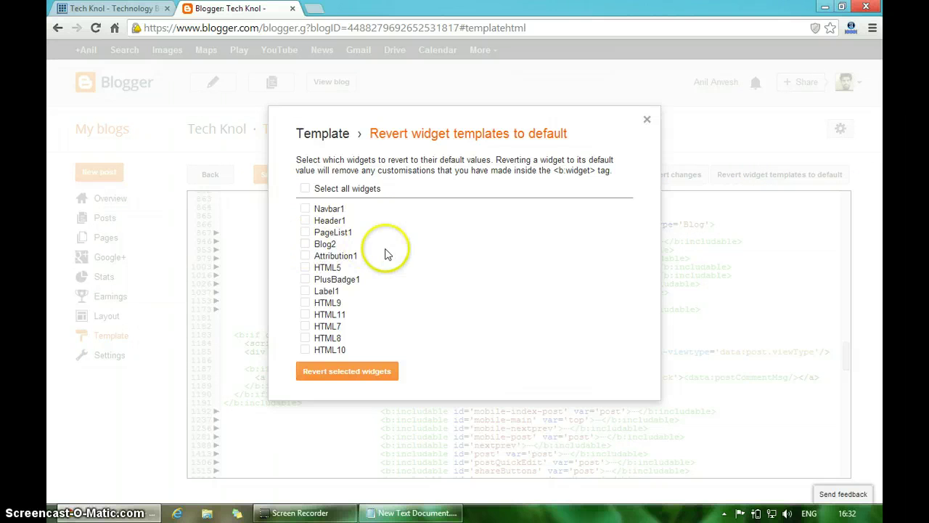
click(306, 245)
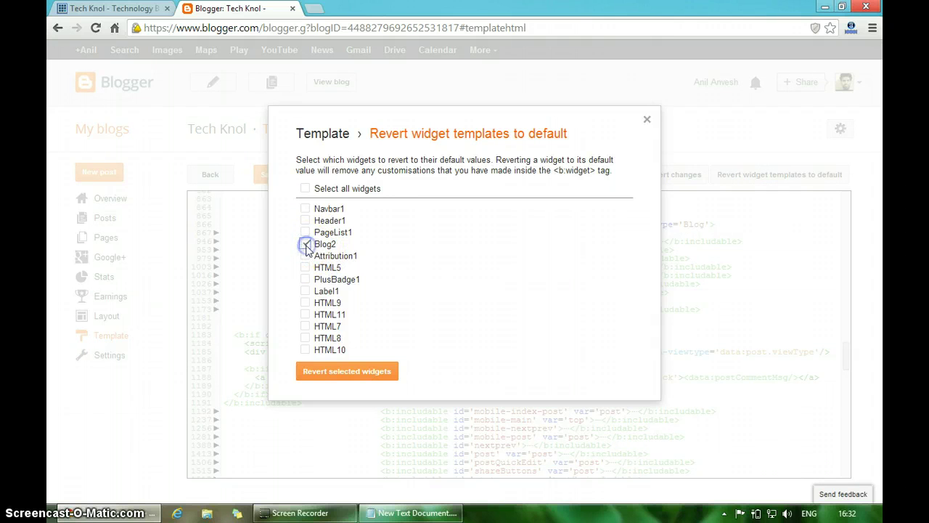
click(375, 373)
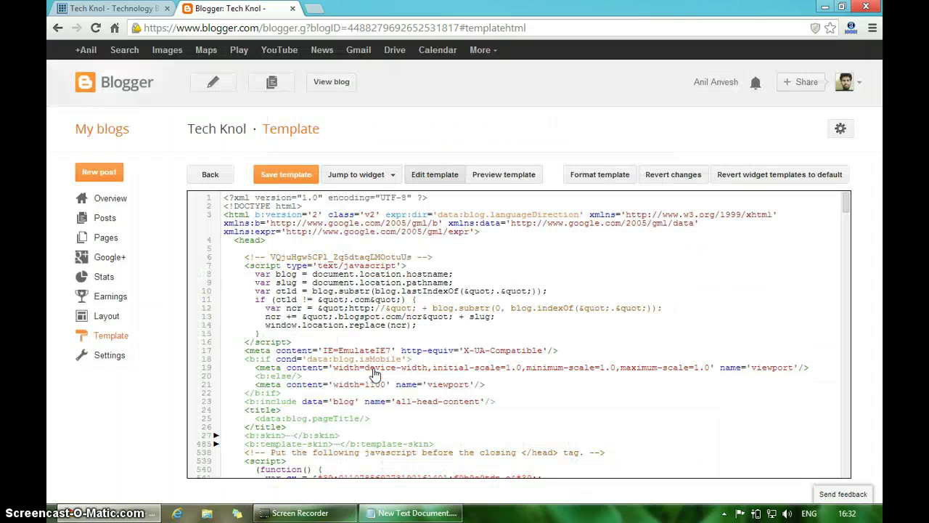
click(494, 307)
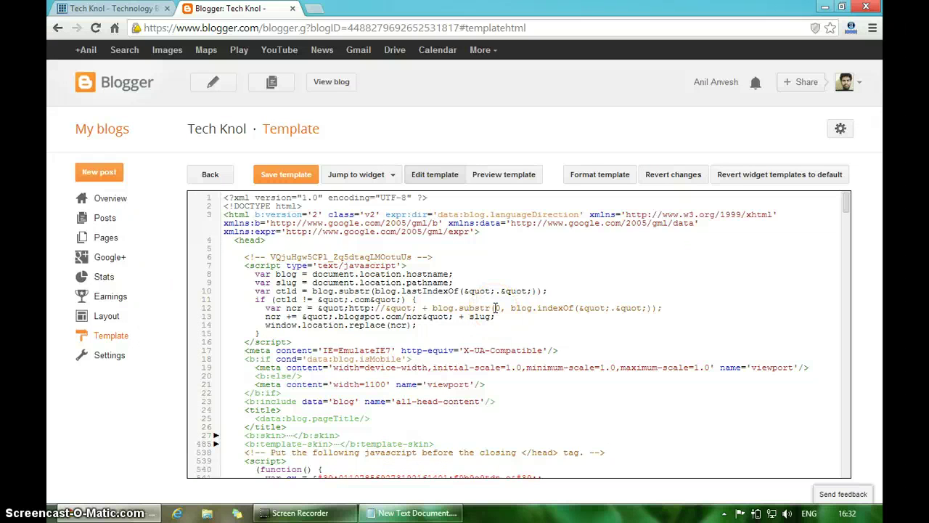